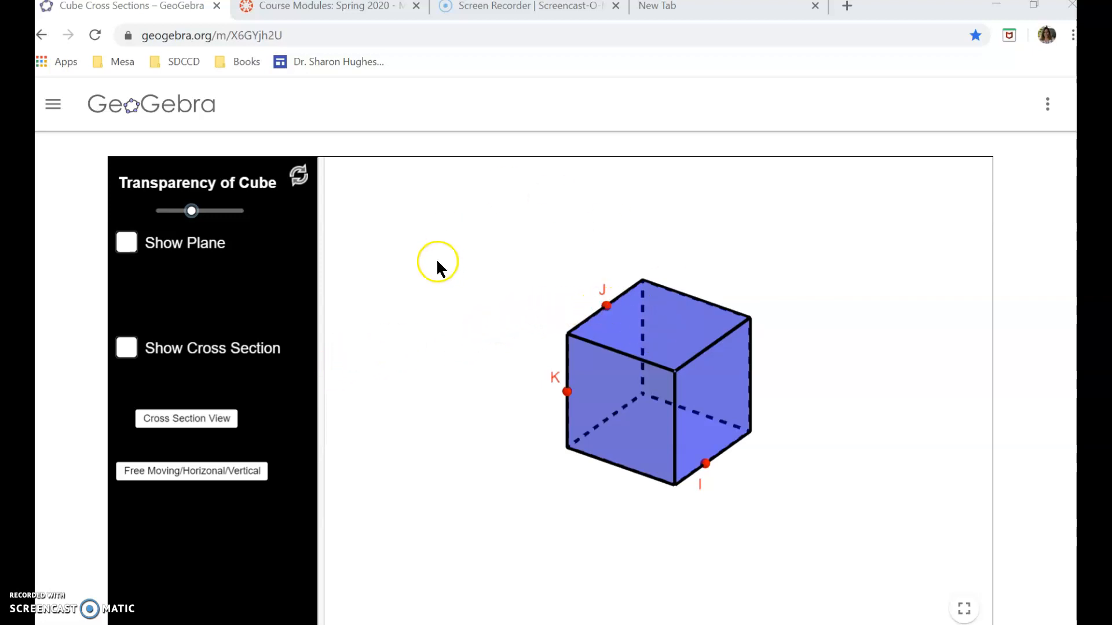
Step: Move point I onto the top edge that shares a corner with J and K's edges, and show the cube's triangular cross section
{"action": "left_click", "coordinate": [607, 306]}
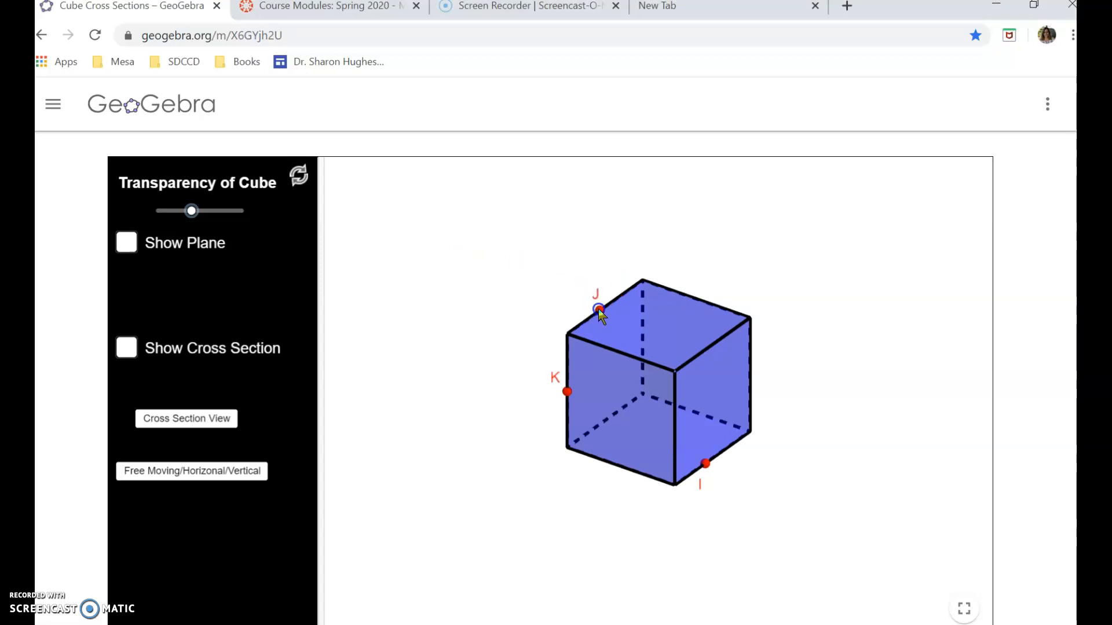
{"action": "left_click_drag", "start_coordinate": [598, 308], "coordinate": [605, 305]}
{"action": "left_click_drag", "start_coordinate": [705, 464], "coordinate": [620, 376]}
{"action": "left_click", "coordinate": [128, 349]}
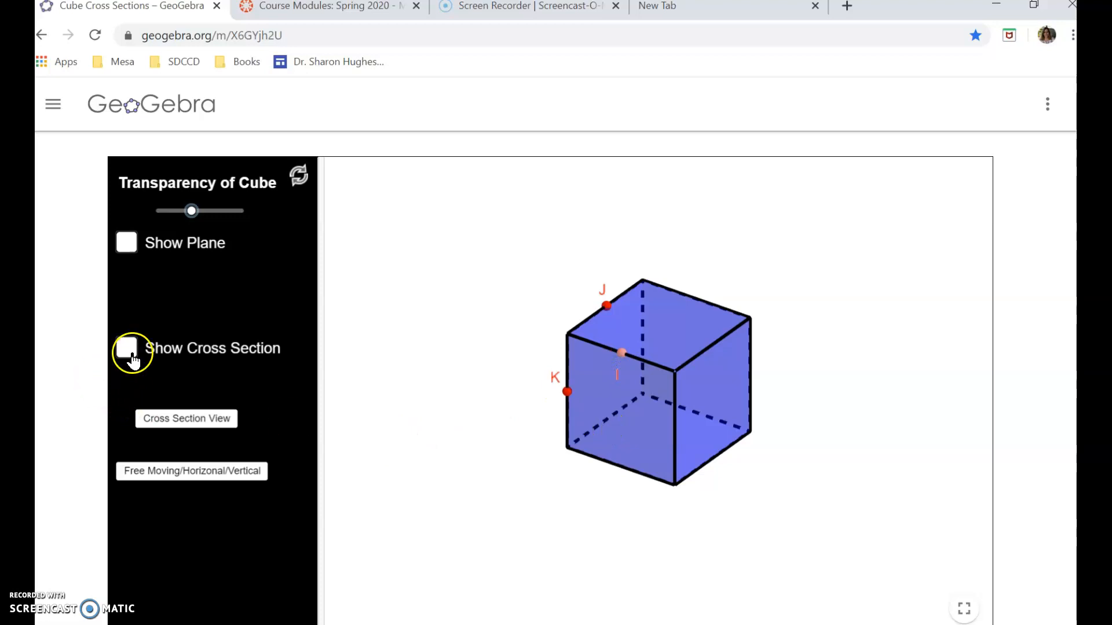
{"action": "left_click_drag", "start_coordinate": [633, 381], "coordinate": [679, 415]}
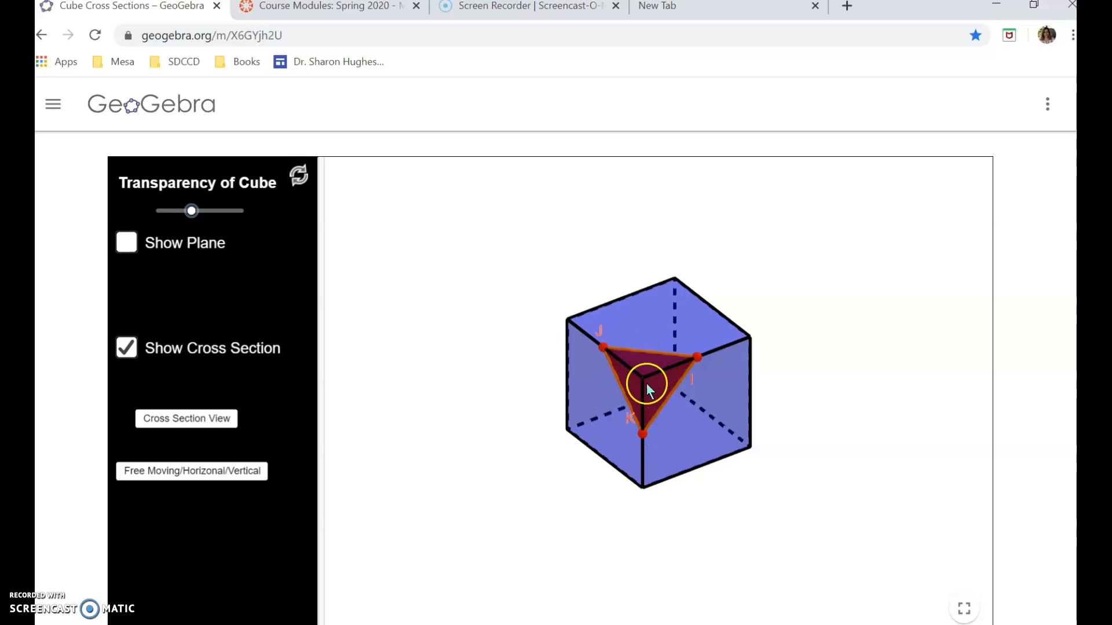
{"action": "left_click_drag", "start_coordinate": [702, 405], "coordinate": [737, 399]}
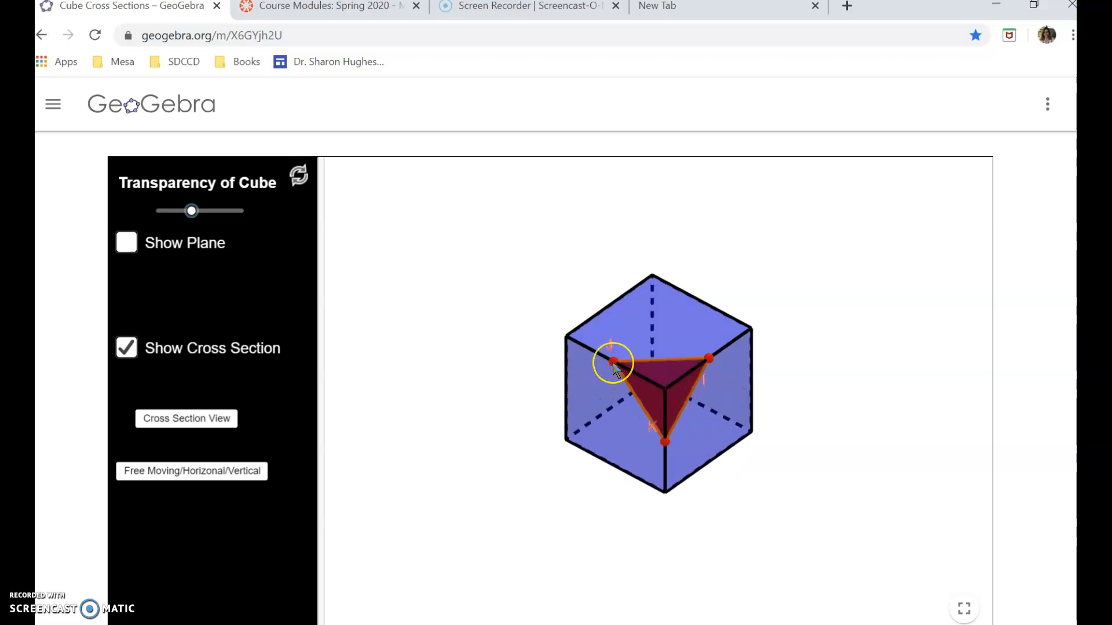
Step: Move point J almost to the far end of its top edge and point I onto the cube's rear bottom edge, near the corner
{"action": "left_click_drag", "start_coordinate": [614, 364], "coordinate": [573, 346]}
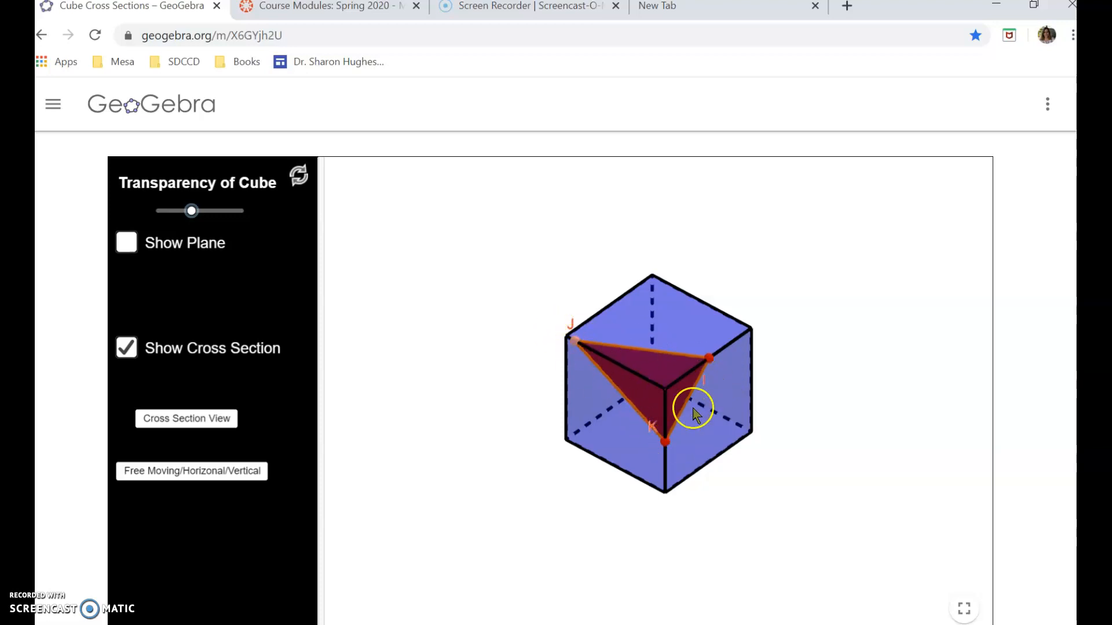
{"action": "left_click_drag", "start_coordinate": [732, 399], "coordinate": [679, 400]}
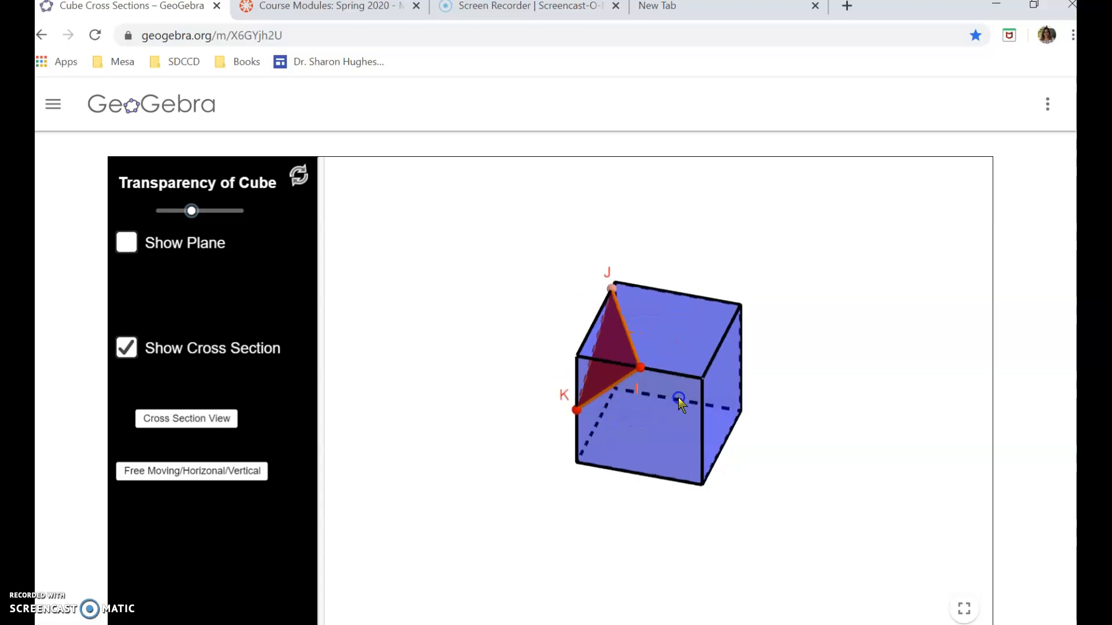
{"action": "left_click_drag", "start_coordinate": [641, 368], "coordinate": [721, 403]}
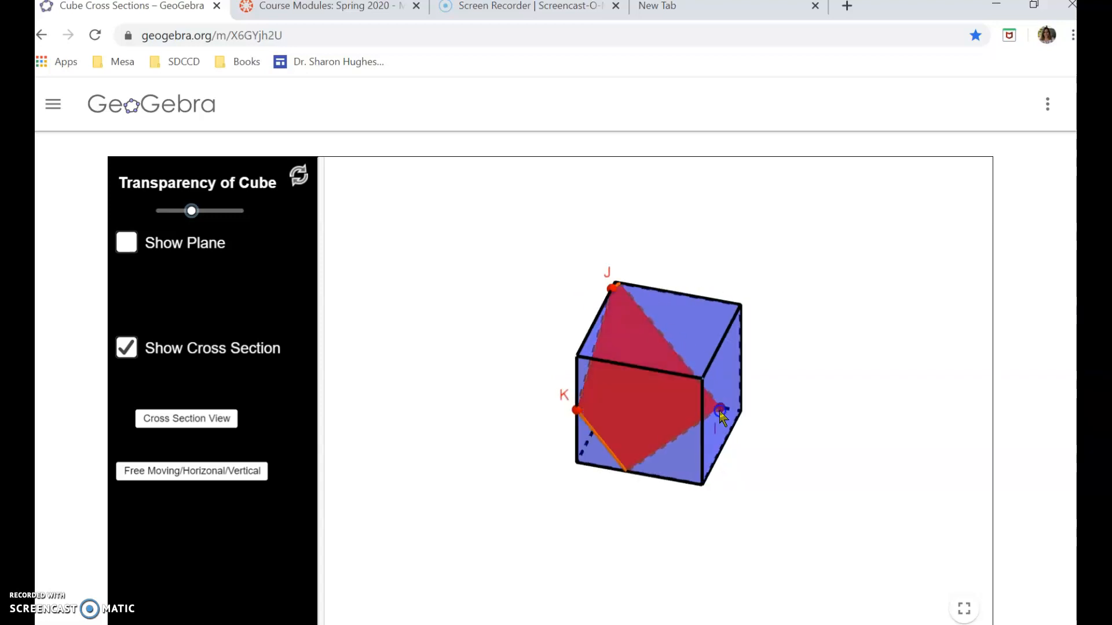
{"action": "left_click_drag", "start_coordinate": [673, 438], "coordinate": [636, 440]}
{"action": "left_click_drag", "start_coordinate": [686, 379], "coordinate": [747, 364]}
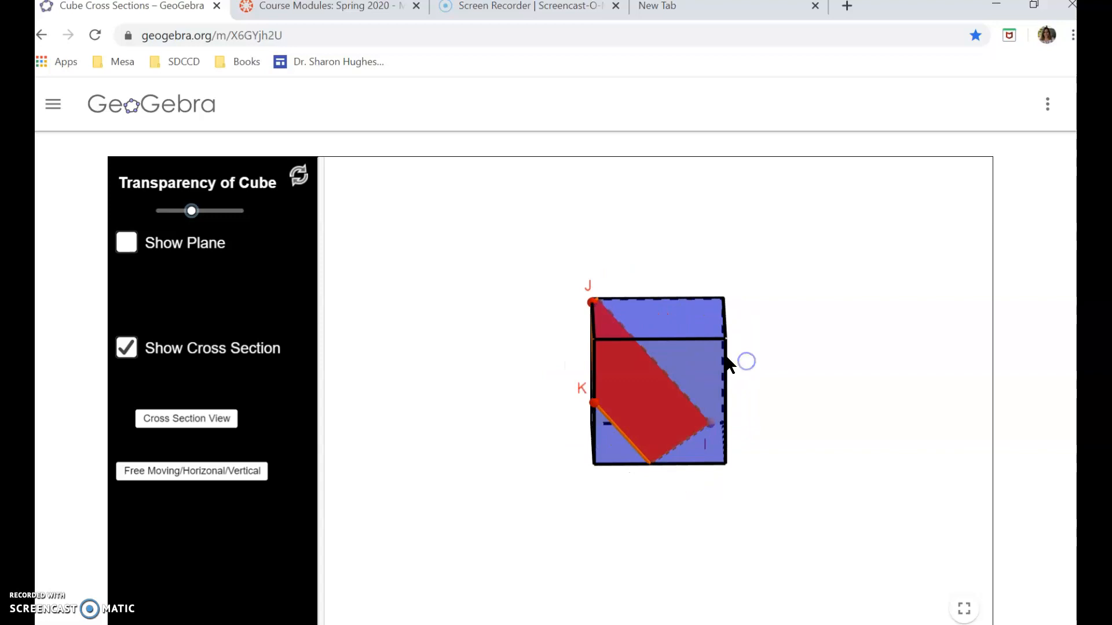
Step: Show the cutting plane together with the cross section and rotate the cube until the plane is seen edge-on
{"action": "left_click", "coordinate": [128, 349]}
{"action": "left_click", "coordinate": [128, 349]}
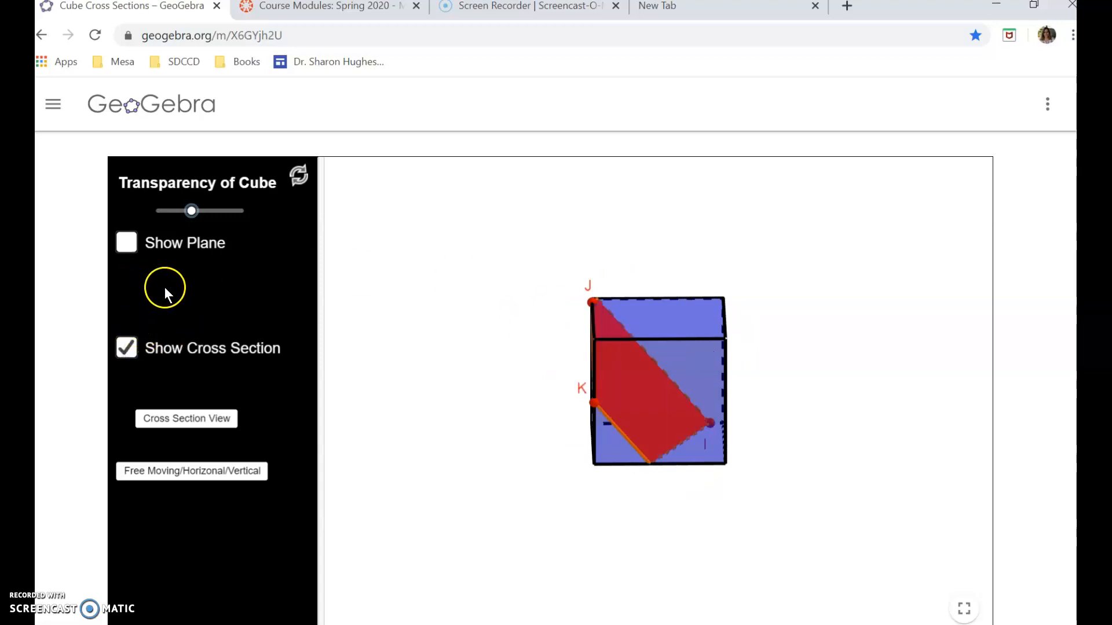
{"action": "left_click", "coordinate": [130, 244]}
{"action": "left_click_drag", "start_coordinate": [600, 357], "coordinate": [579, 307]}
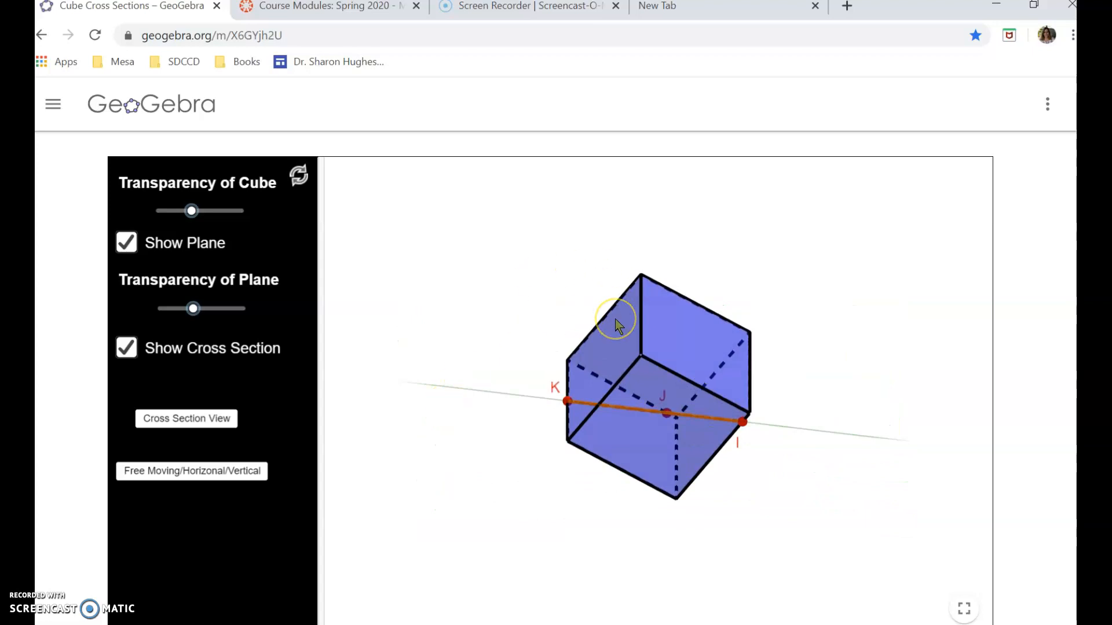
Step: Open the bookmarked Cross-Sections of cones activity and bring its cone and plane controls into view
{"action": "left_click", "coordinate": [120, 61]}
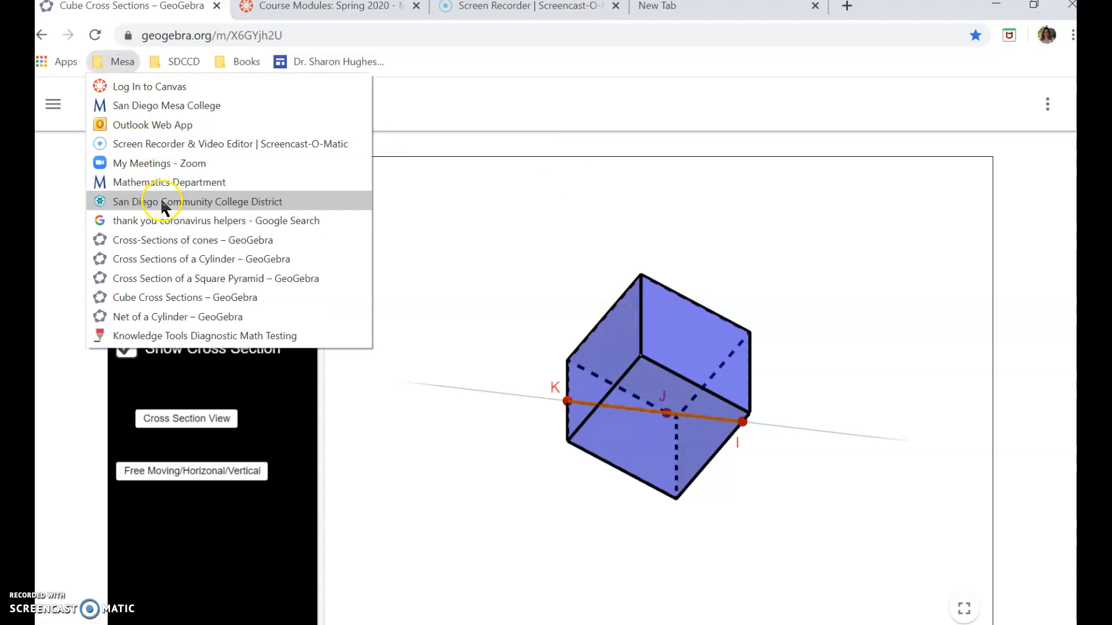
{"action": "left_click", "coordinate": [160, 240]}
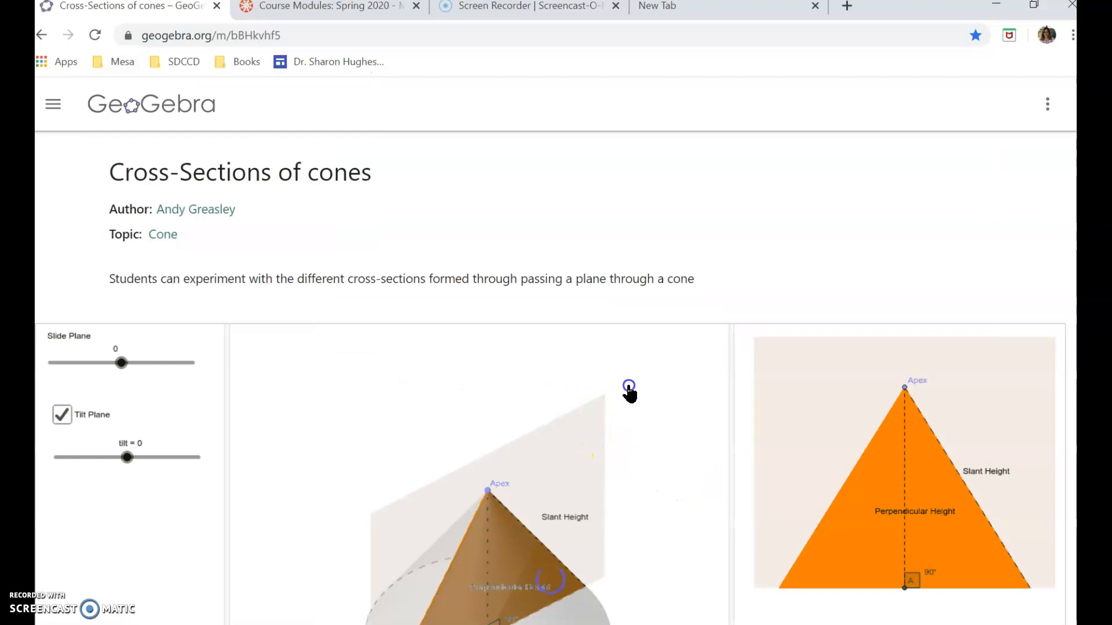
{"action": "left_click_drag", "start_coordinate": [723, 247], "coordinate": [723, 216]}
{"action": "scroll", "coordinate": [556, 377], "scroll_direction": "down", "scroll_amount": 3}
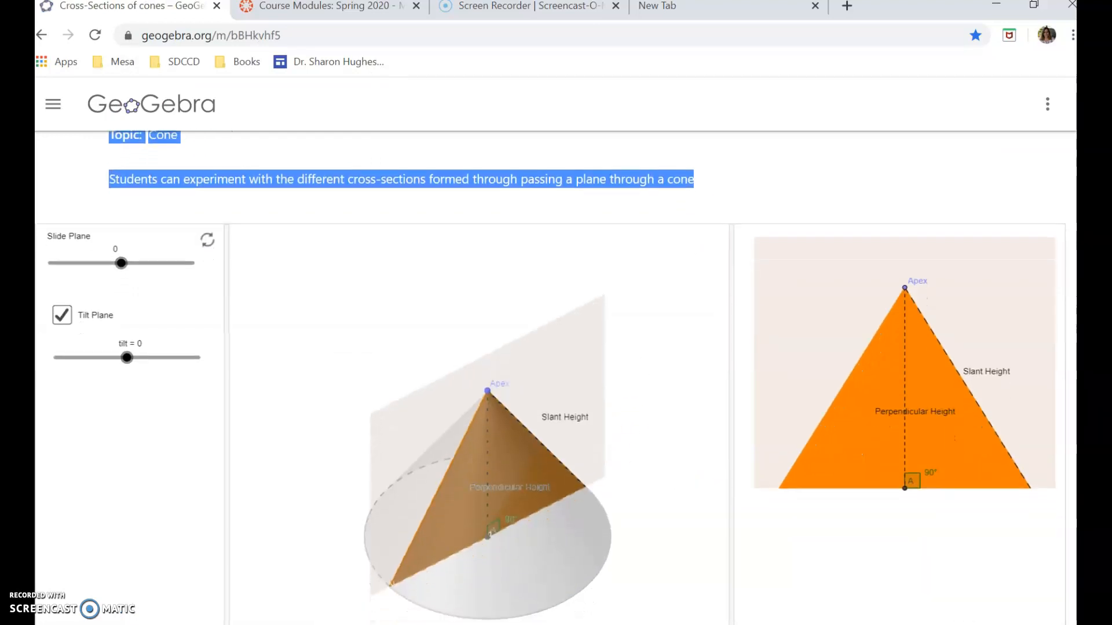
{"action": "scroll", "coordinate": [555, 376], "scroll_direction": "up", "scroll_amount": 1}
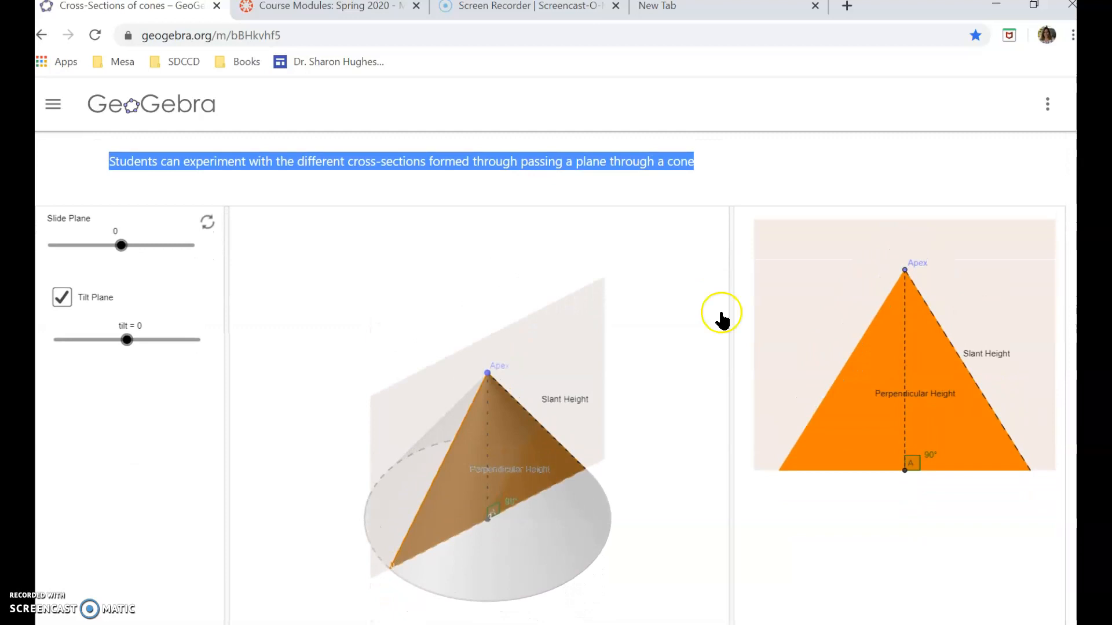
Step: Slide the cone's cutting plane to 0.7, set its tilt to 2, and examine the cut from several angles
{"action": "mouse_move", "coordinate": [121, 245]}
{"action": "left_mouse_down"}
{"action": "mouse_move", "coordinate": [87, 245]}
{"action": "mouse_move", "coordinate": [139, 244]}
{"action": "mouse_move", "coordinate": [87, 245]}
{"action": "mouse_move", "coordinate": [144, 245]}
{"action": "mouse_move", "coordinate": [87, 244]}
{"action": "mouse_move", "coordinate": [130, 245]}
{"action": "left_mouse_up"}
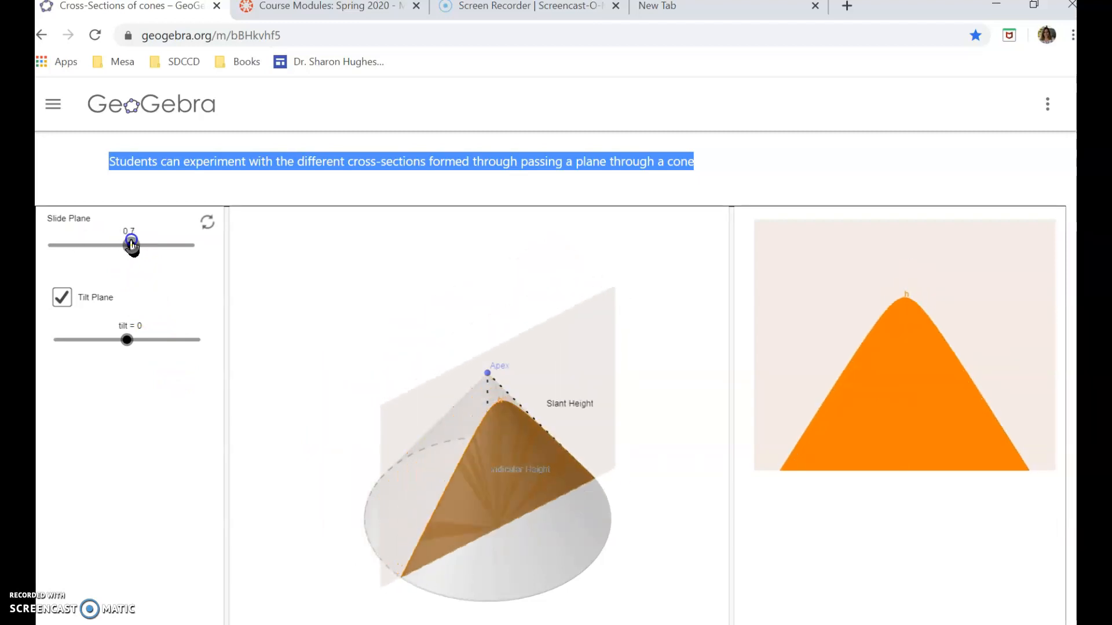
{"action": "mouse_move", "coordinate": [127, 340]}
{"action": "left_mouse_down"}
{"action": "mouse_move", "coordinate": [100, 339]}
{"action": "mouse_move", "coordinate": [96, 322]}
{"action": "mouse_move", "coordinate": [109, 338]}
{"action": "mouse_move", "coordinate": [179, 342]}
{"action": "mouse_move", "coordinate": [127, 340]}
{"action": "mouse_move", "coordinate": [141, 340]}
{"action": "left_mouse_up"}
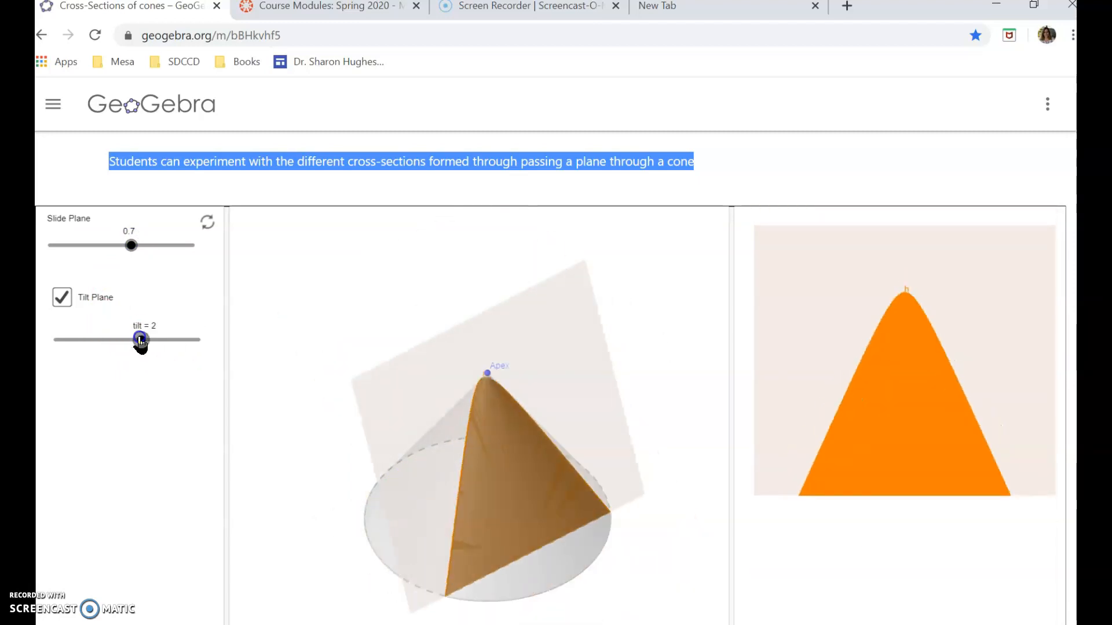
{"action": "left_click_drag", "start_coordinate": [441, 504], "coordinate": [454, 372]}
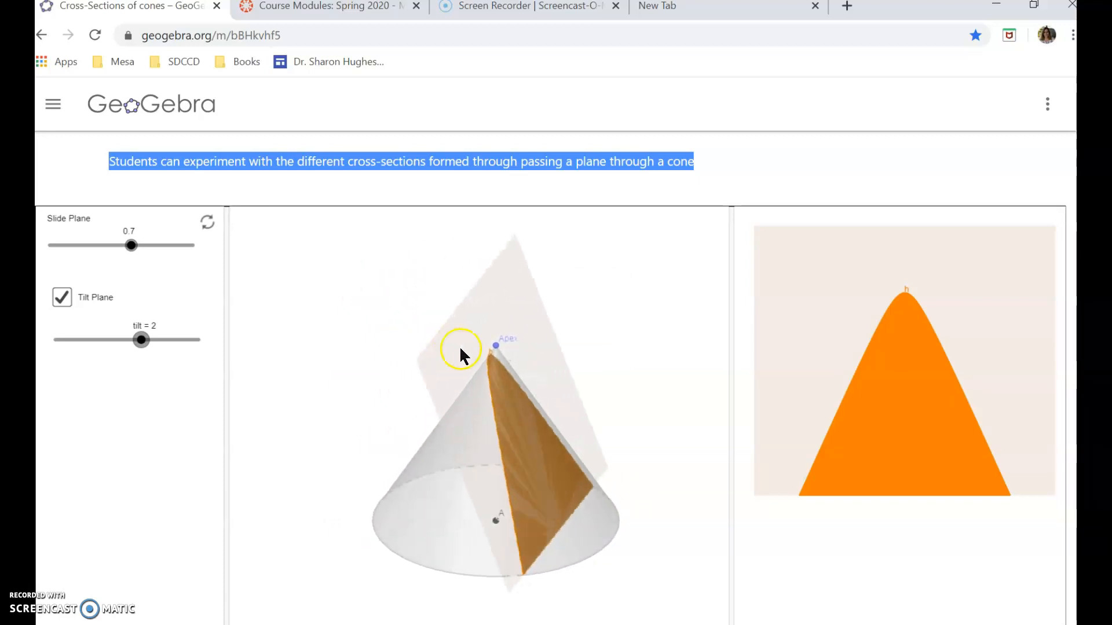
{"action": "left_click", "coordinate": [532, 397]}
{"action": "left_click_drag", "start_coordinate": [377, 337], "coordinate": [368, 366]}
{"action": "left_click", "coordinate": [496, 432]}
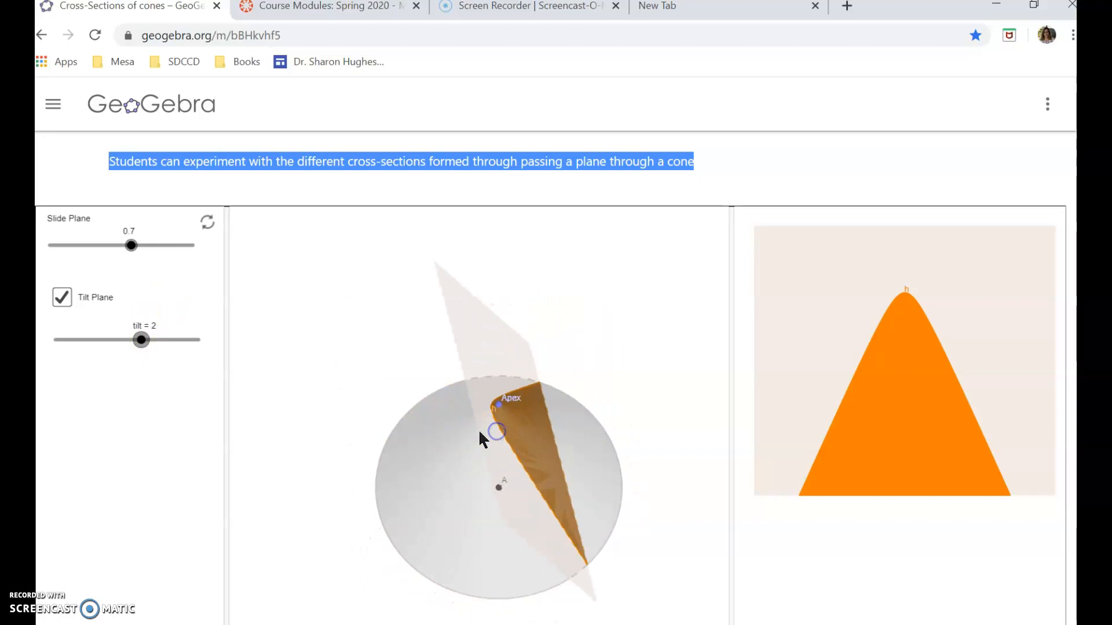
Step: Set the plane's tilt to 10 to examine the oval cut, and turn plane tilting off to view the cone from above
{"action": "left_click_drag", "start_coordinate": [141, 340], "coordinate": [209, 357]}
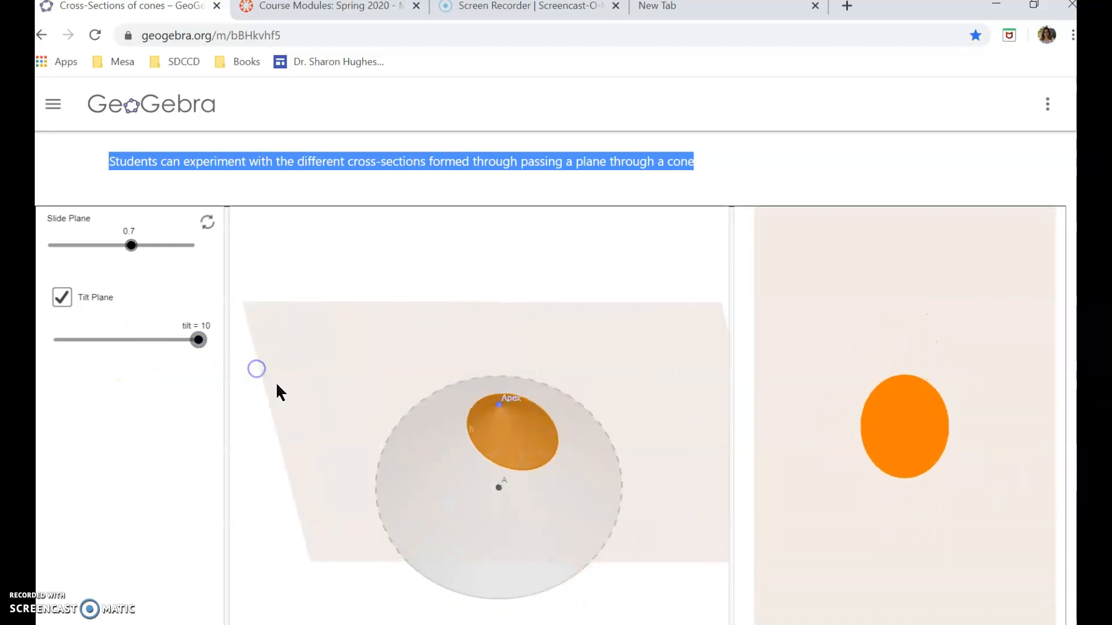
{"action": "left_click_drag", "start_coordinate": [489, 561], "coordinate": [534, 525]}
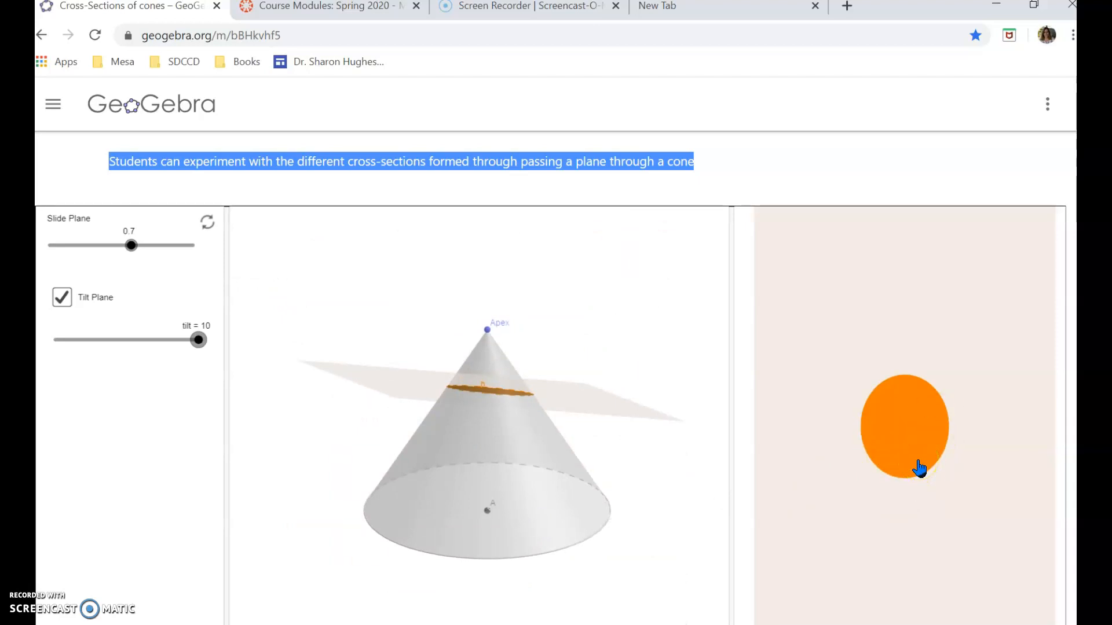
{"action": "left_click", "coordinate": [62, 297]}
{"action": "left_click_drag", "start_coordinate": [525, 492], "coordinate": [556, 485]}
{"action": "mouse_move", "coordinate": [499, 460]}
{"action": "left_mouse_down"}
{"action": "mouse_move", "coordinate": [547, 463]}
{"action": "mouse_move", "coordinate": [506, 449]}
{"action": "mouse_move", "coordinate": [501, 468]}
{"action": "left_mouse_up"}
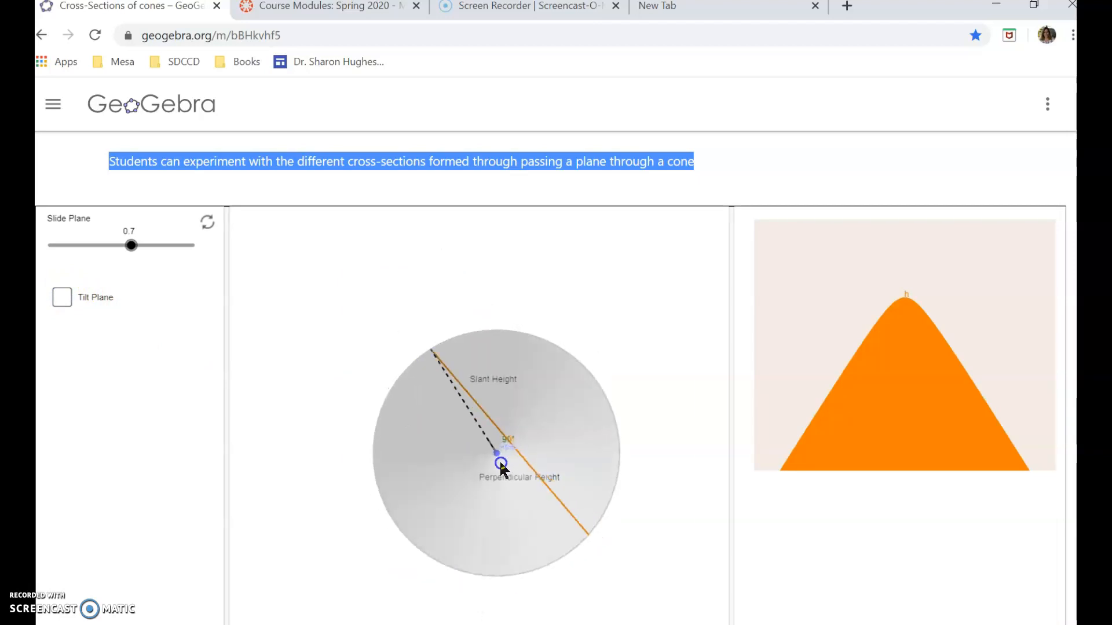
Step: Turn plane tilting back on, set the tilt to -2.5, and rotate the cone to inspect the curved cut
{"action": "left_click", "coordinate": [65, 298]}
{"action": "left_click_drag", "start_coordinate": [126, 340], "coordinate": [109, 340]}
{"action": "left_click_drag", "start_coordinate": [448, 475], "coordinate": [507, 463]}
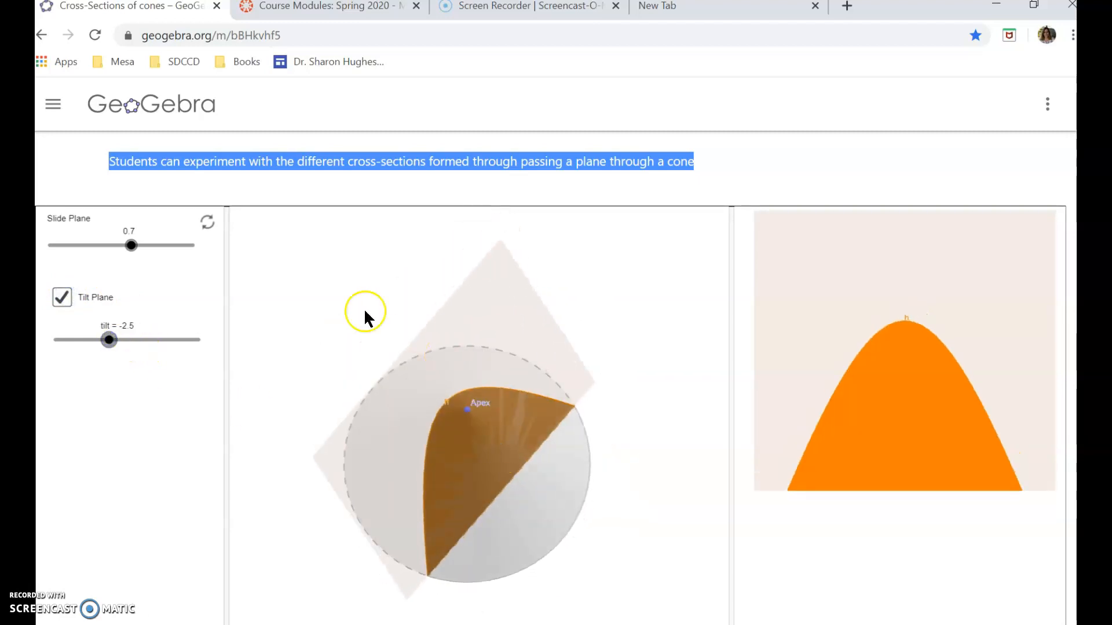